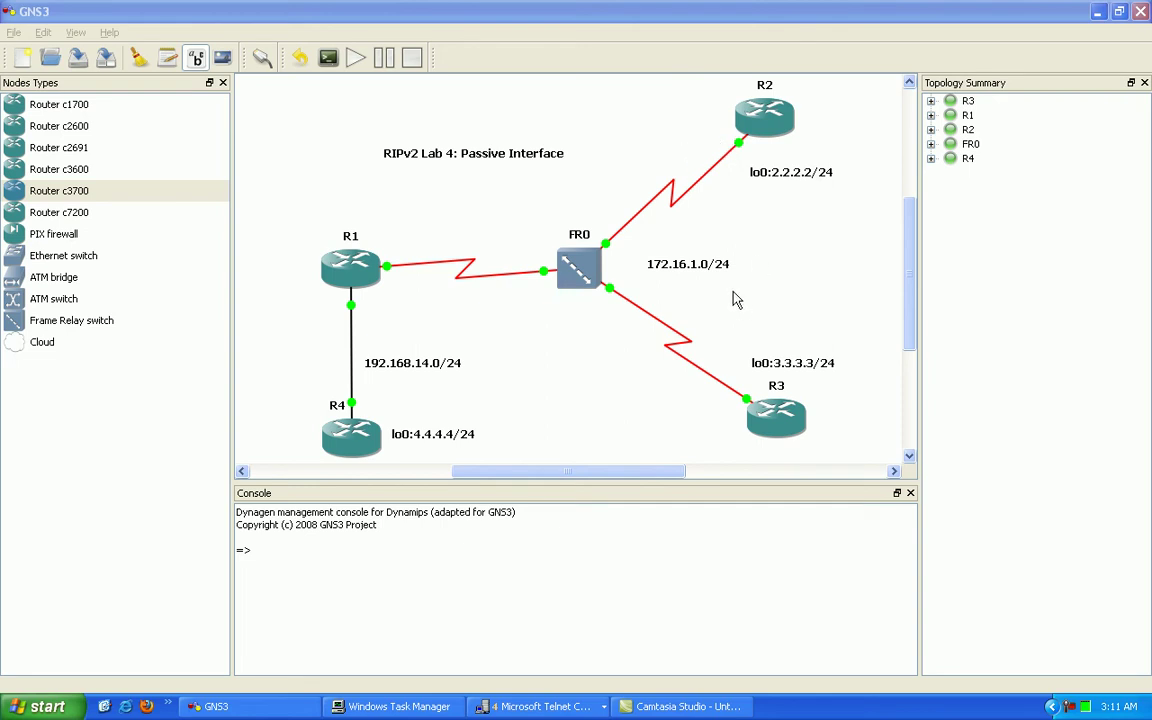
Annotate the Frame Relay links with host numbers 2 beside R2, 1 beside R1 and 3 beside R3.
{"action": "left_click", "coordinate": [690, 268]}
{"action": "left_click_drag", "start_coordinate": [690, 268], "coordinate": [688, 268]}
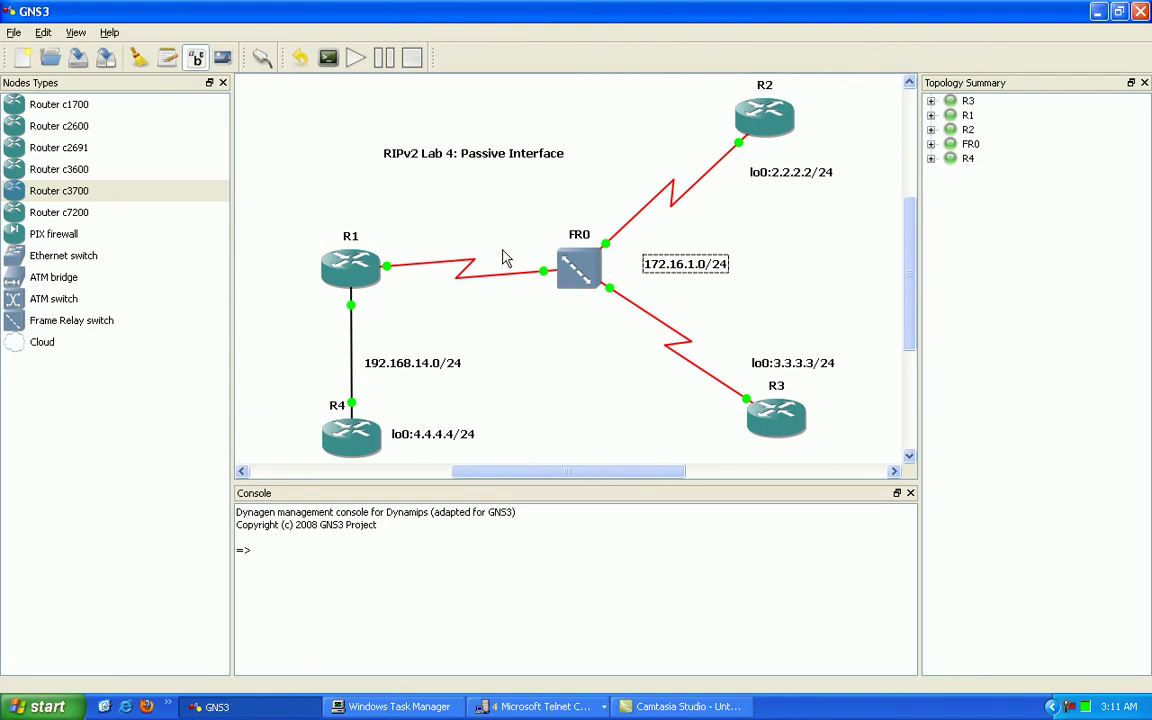
{"action": "left_click", "coordinate": [167, 58]}
{"action": "left_click", "coordinate": [710, 144]}
{"action": "type", "text": "2"}
{"action": "left_click", "coordinate": [167, 58]}
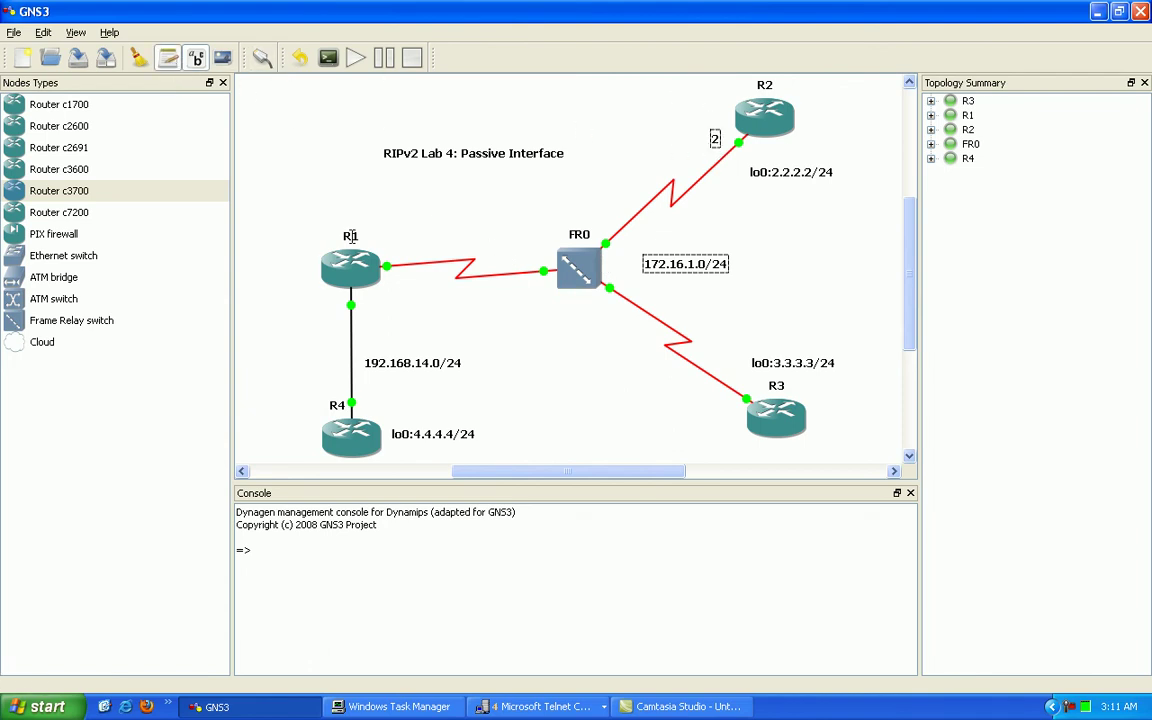
{"action": "left_click", "coordinate": [390, 256]}
{"action": "type", "text": "1"}
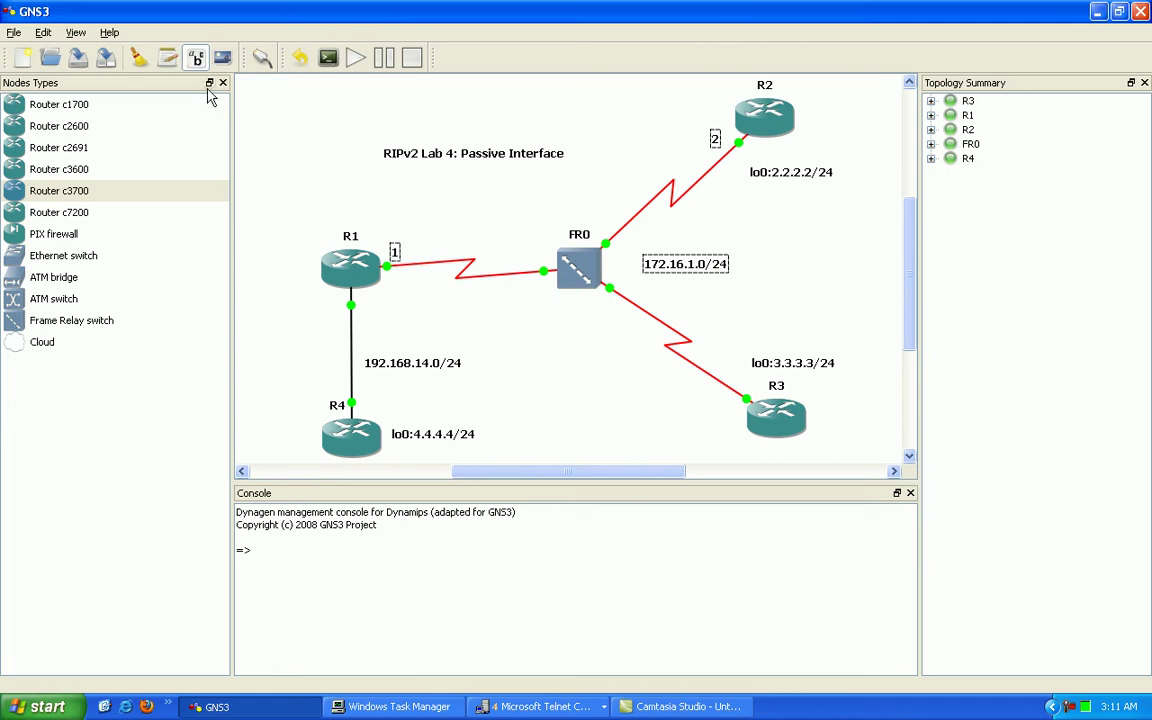
{"action": "left_click", "coordinate": [167, 57]}
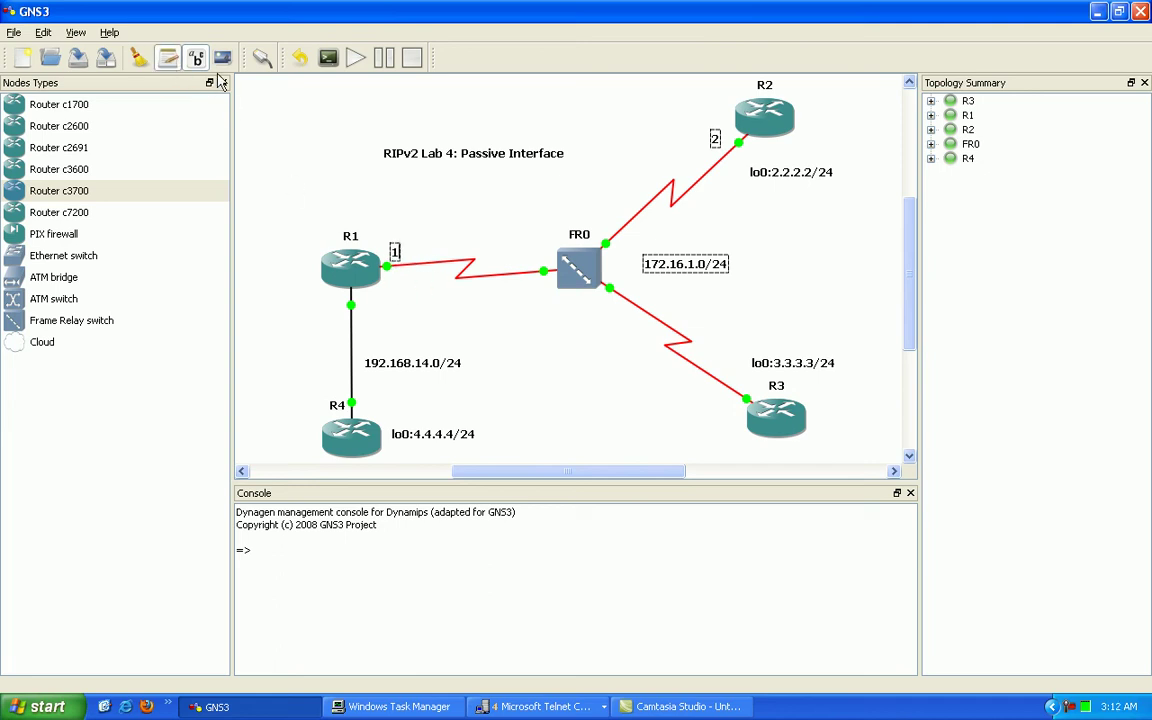
{"action": "left_click", "coordinate": [726, 405]}
{"action": "type", "text": "3"}
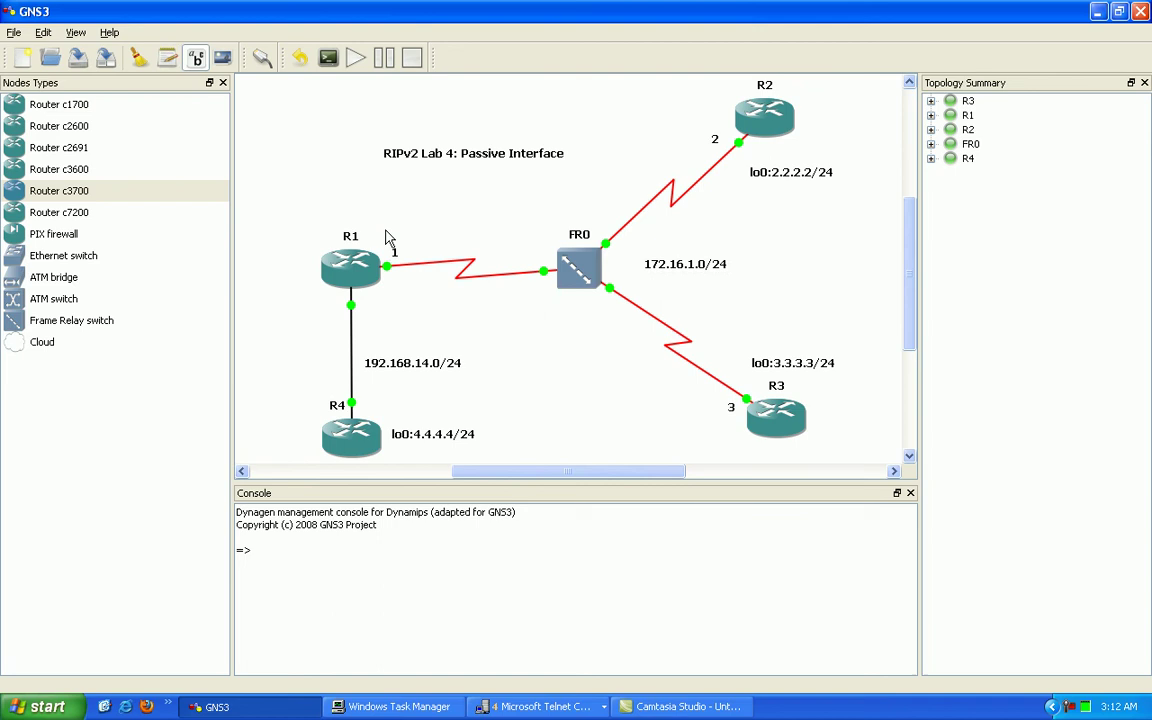
Annotate the R1–R4 link with host number 1 at R1's end and 4 at R4's end.
{"action": "left_click", "coordinate": [167, 57]}
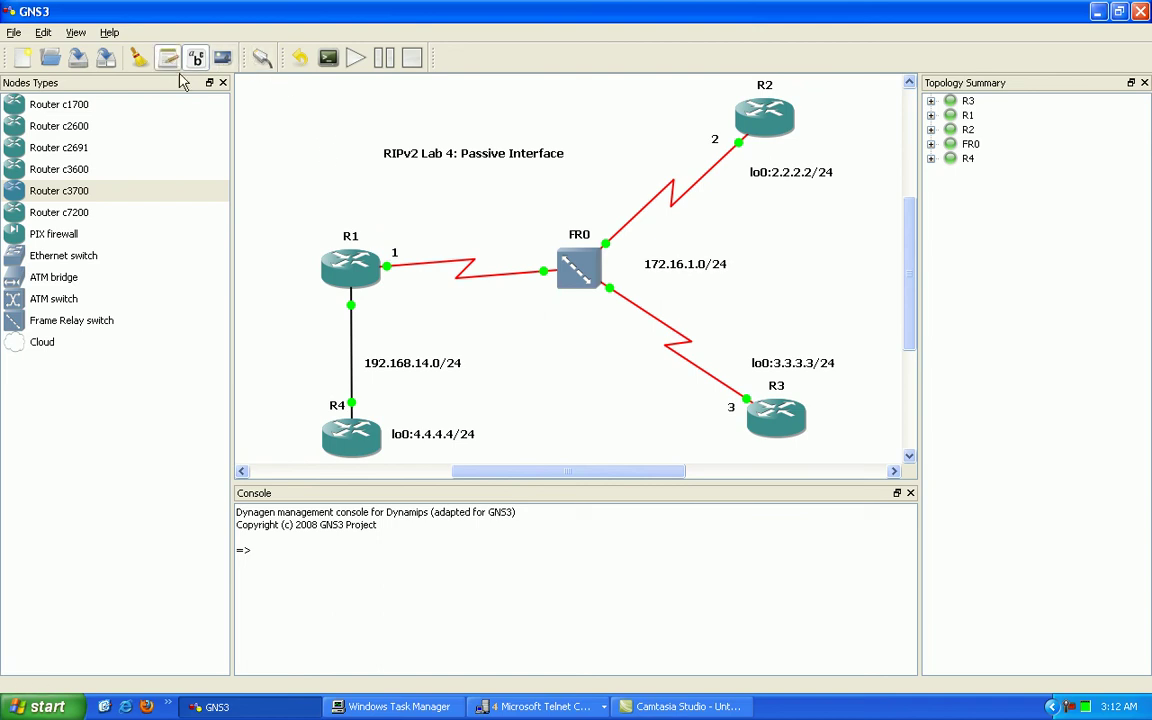
{"action": "left_click", "coordinate": [334, 300]}
{"action": "type", "text": "1"}
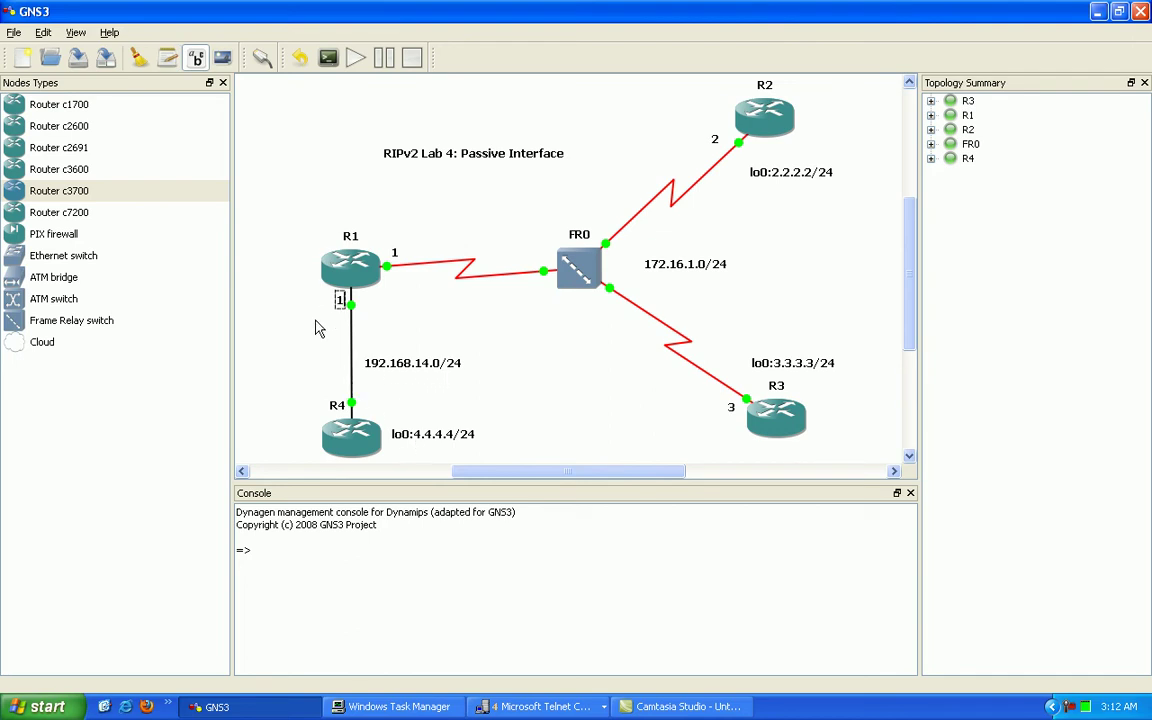
{"action": "left_click", "coordinate": [249, 190]}
{"action": "left_click", "coordinate": [168, 58]}
{"action": "left_click", "coordinate": [366, 391]}
{"action": "type", "text": "4"}
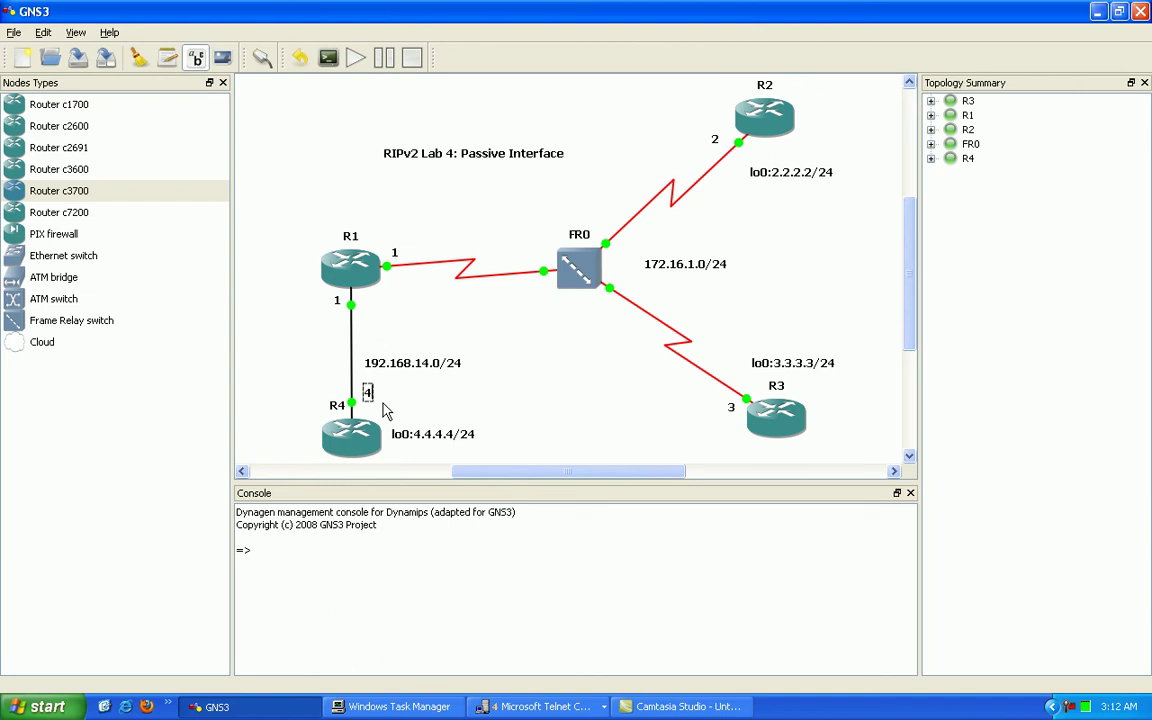
{"action": "left_click_drag", "start_coordinate": [368, 393], "coordinate": [368, 399]}
{"action": "left_click", "coordinate": [378, 410]}
{"action": "left_click", "coordinate": [367, 399]}
{"action": "left_click", "coordinate": [502, 319]}
Add the note lo0:1.1.1.1/24 and position it above and beside R1.
{"action": "left_click", "coordinate": [168, 62]}
{"action": "type", "text": "lo0:"}
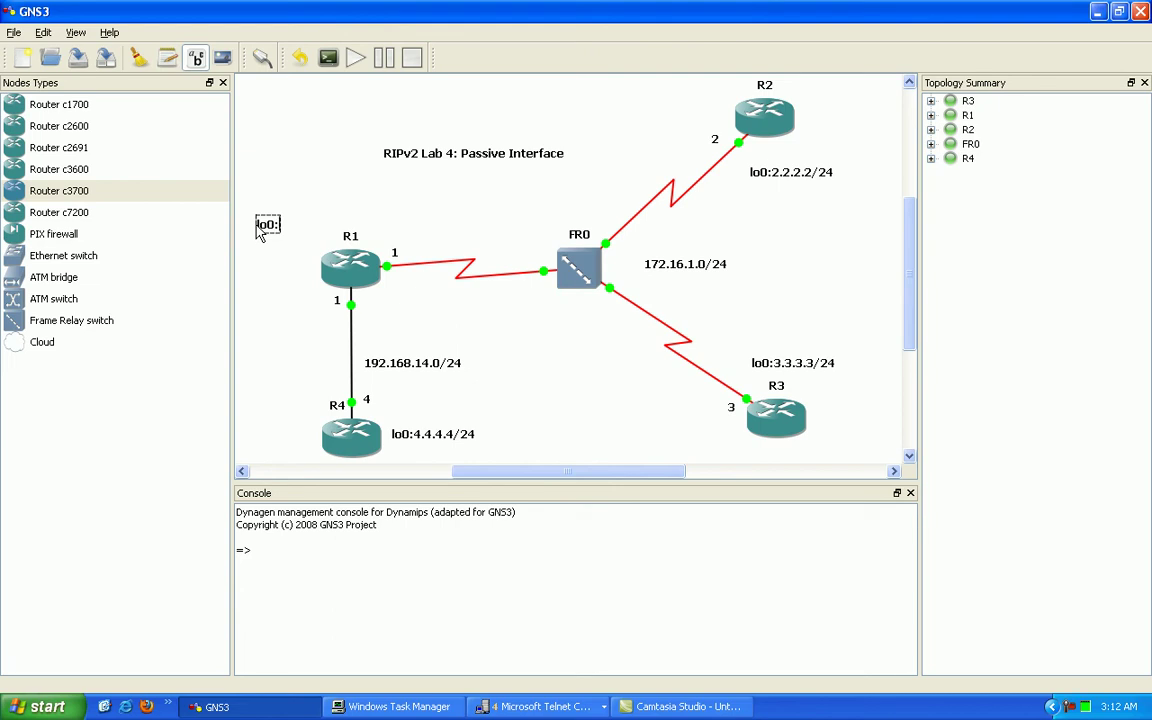
{"action": "type", "text": "1.1.1.1/24"}
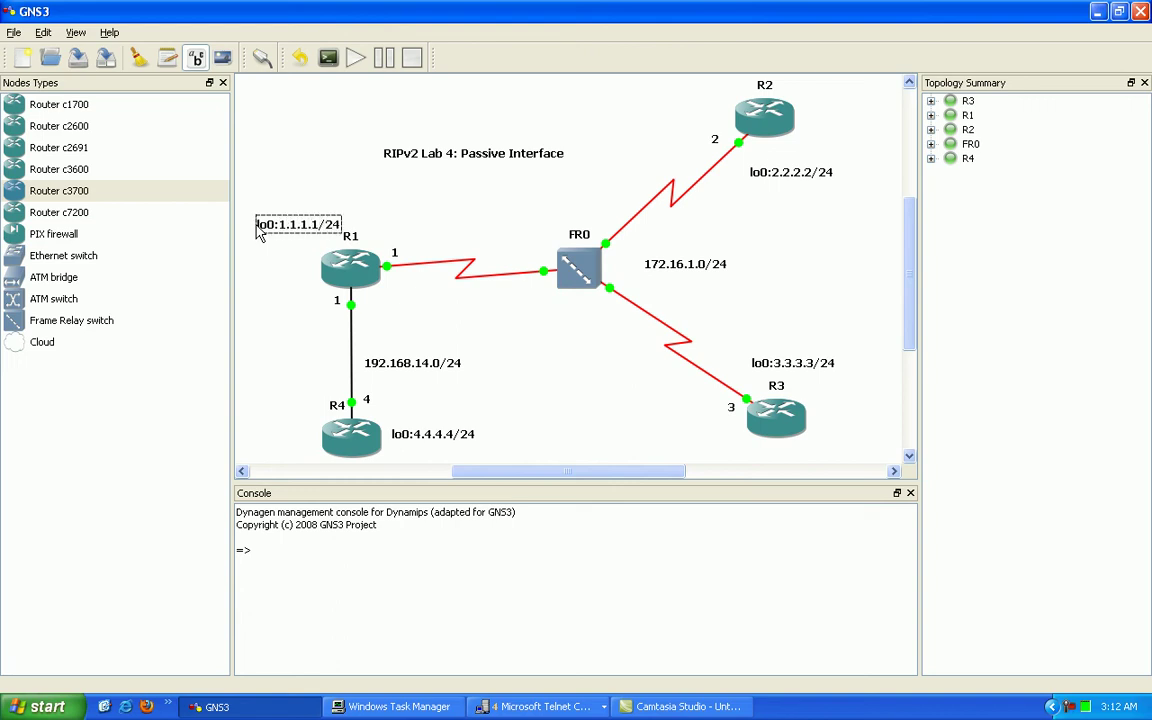
{"action": "left_click", "coordinate": [249, 162]}
{"action": "left_click_drag", "start_coordinate": [277, 230], "coordinate": [240, 195]}
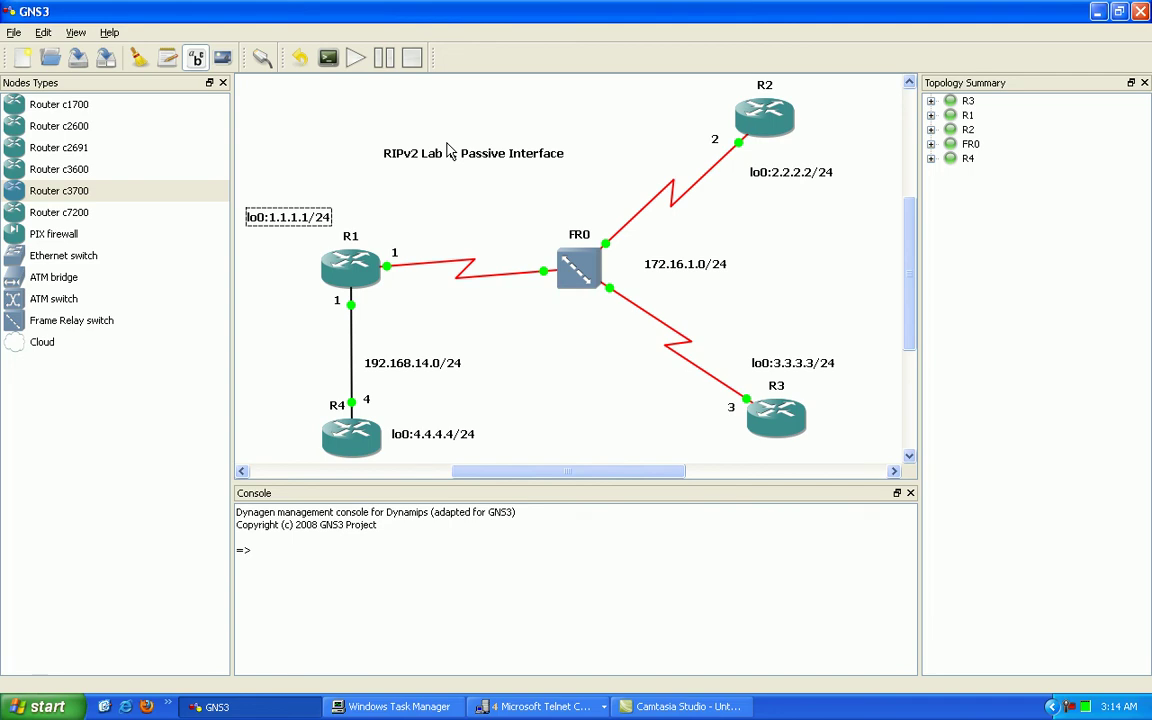
Switch to R1's Telnet console and display its brief IP interface summary from privileged mode.
{"action": "left_click", "coordinate": [530, 706]}
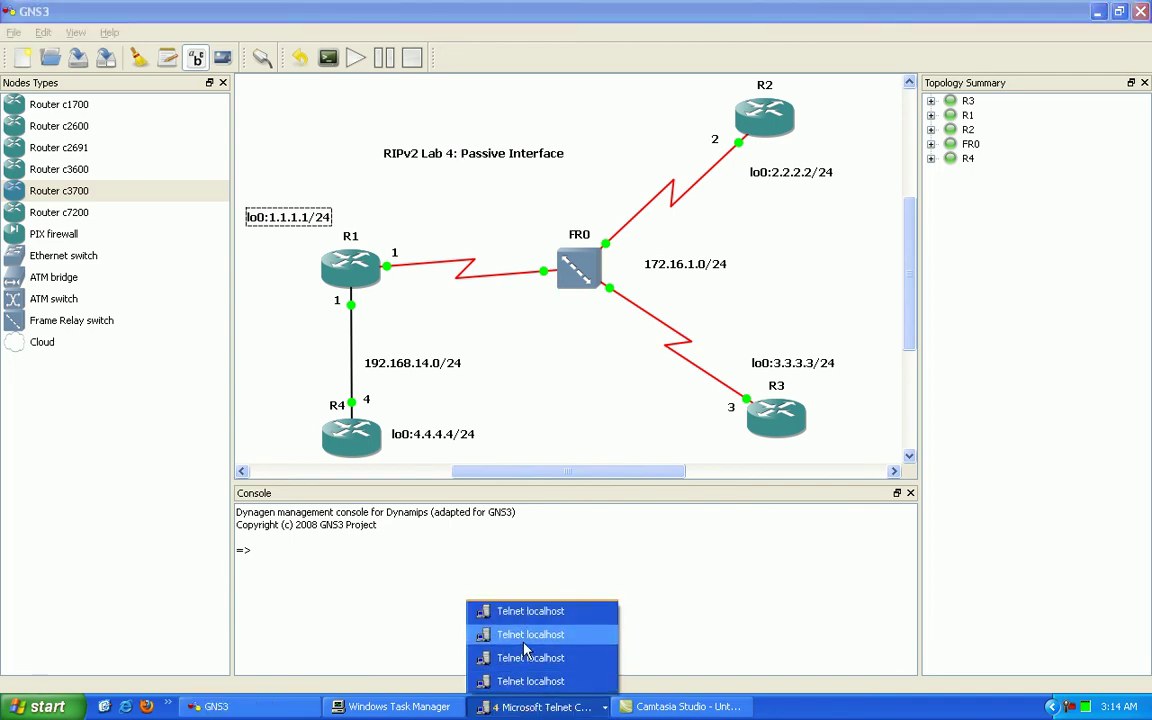
{"action": "left_click", "coordinate": [521, 634]}
{"action": "left_click_drag", "start_coordinate": [278, 103], "coordinate": [360, 358]}
{"action": "key", "text": "Return"}
{"action": "type", "text": "en"}
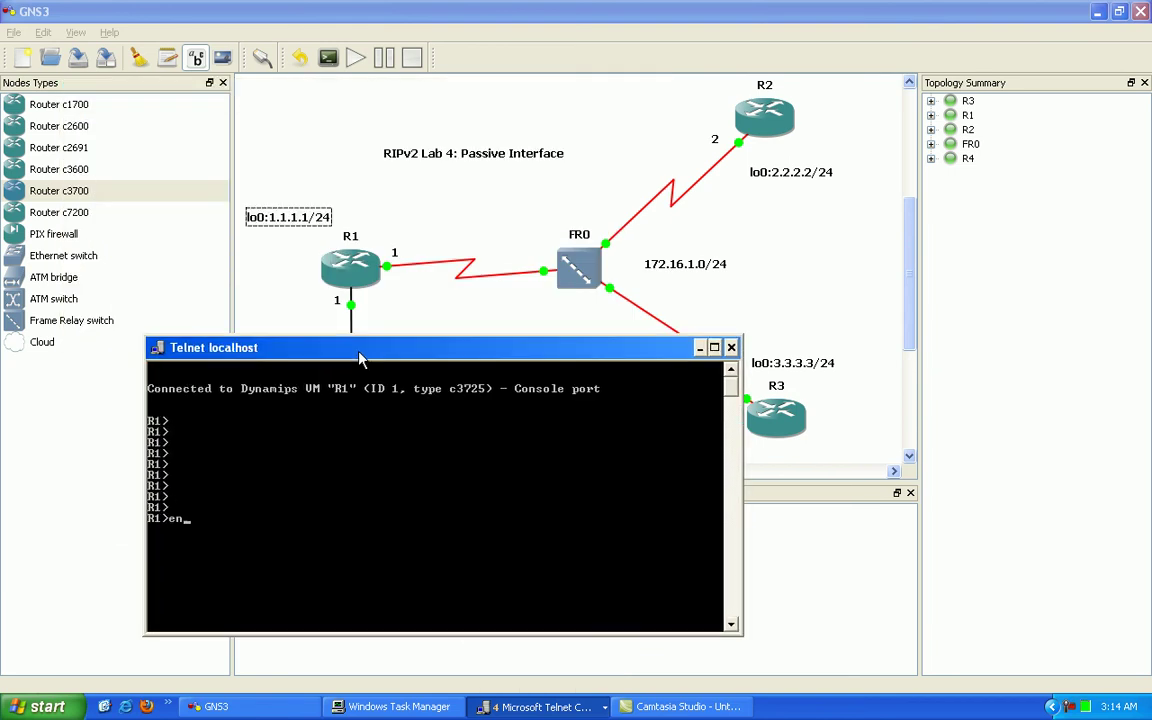
{"action": "key", "text": "Return"}
{"action": "type", "text": "show ip int bri"}
{"action": "key", "text": "Return"}
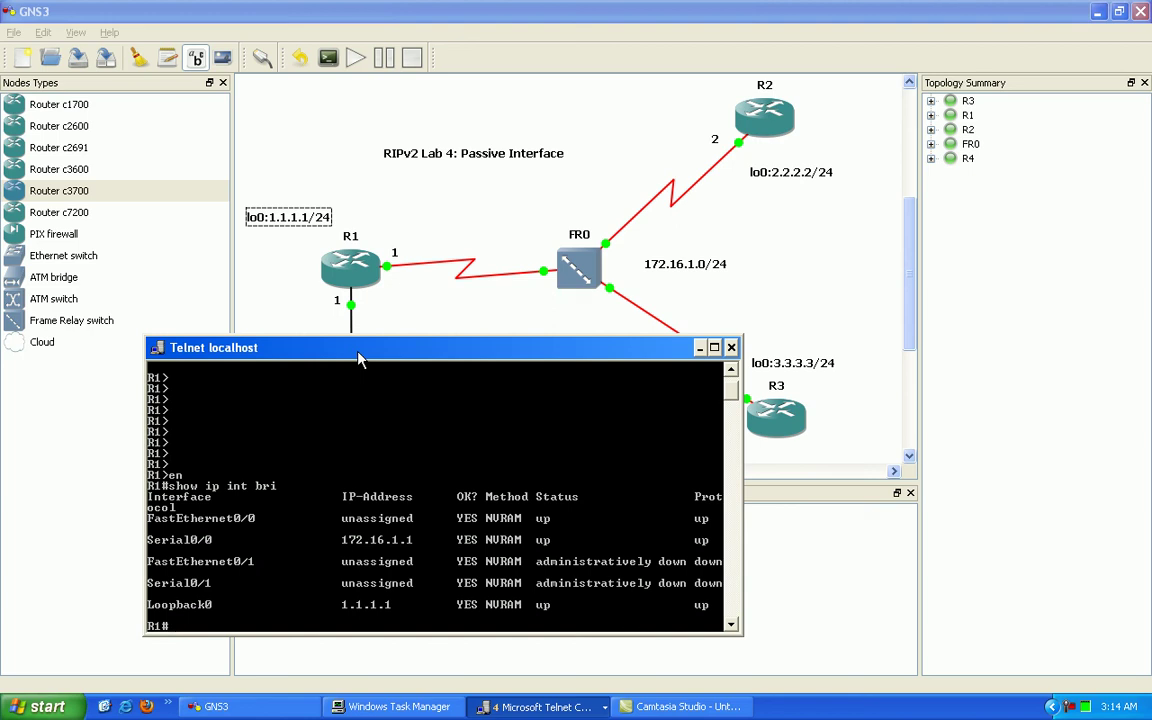
Assign IP address 192.168.14.1 with mask 255.255.255.0 to R1's FastEthernet0/0 interface.
{"action": "type", "text": "confi gt"}
{"action": "key", "text": "Return"}
{"action": "type", "text": "con"}
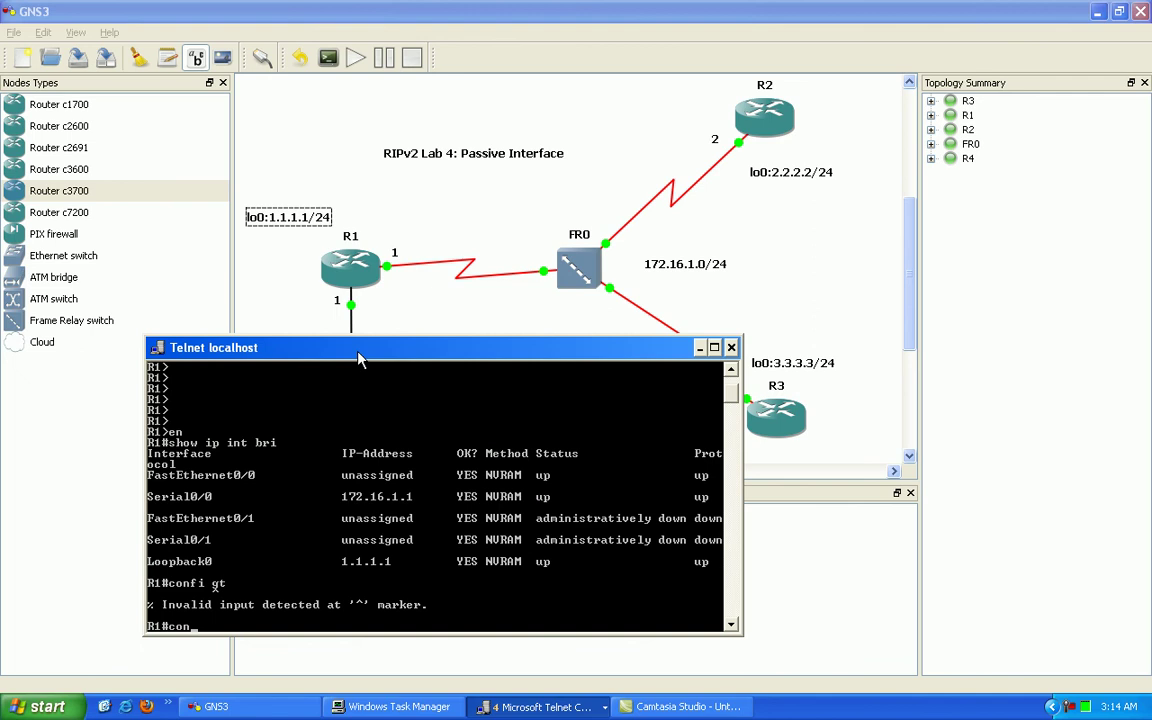
{"action": "type", "text": "fig t"}
{"action": "key", "text": "Return"}
{"action": "type", "text": "int fa0"}
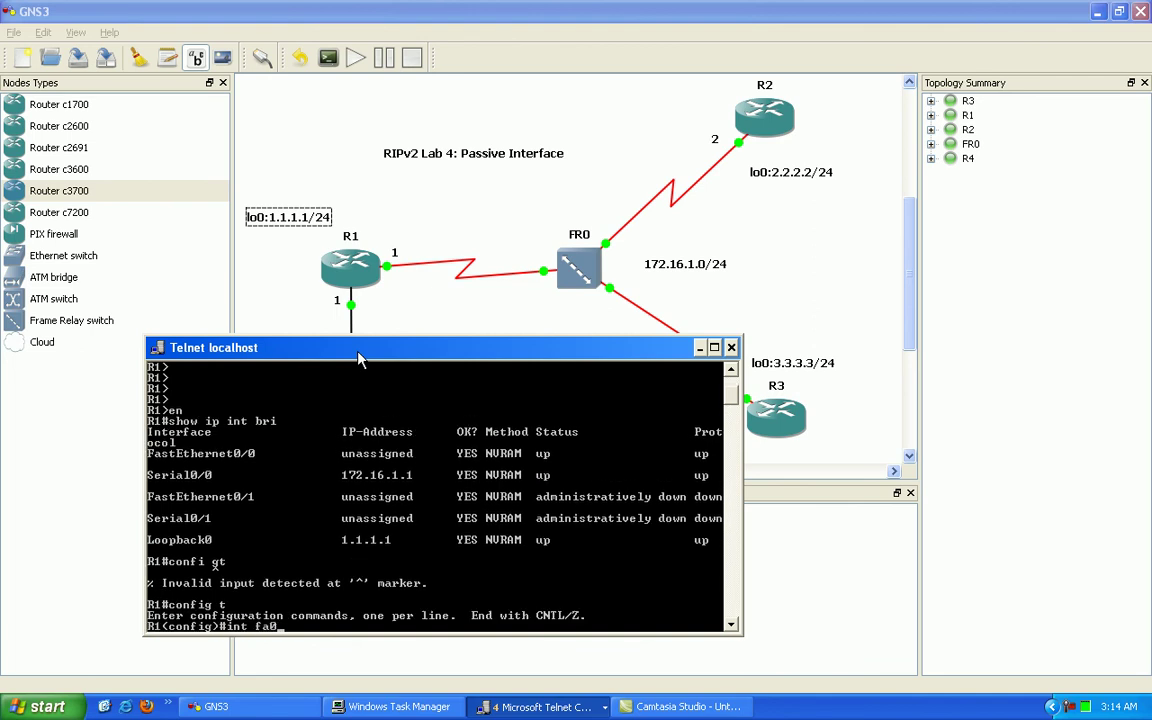
{"action": "type", "text": "/0"}
{"action": "key", "text": "Return"}
{"action": "type", "text": "ip add"}
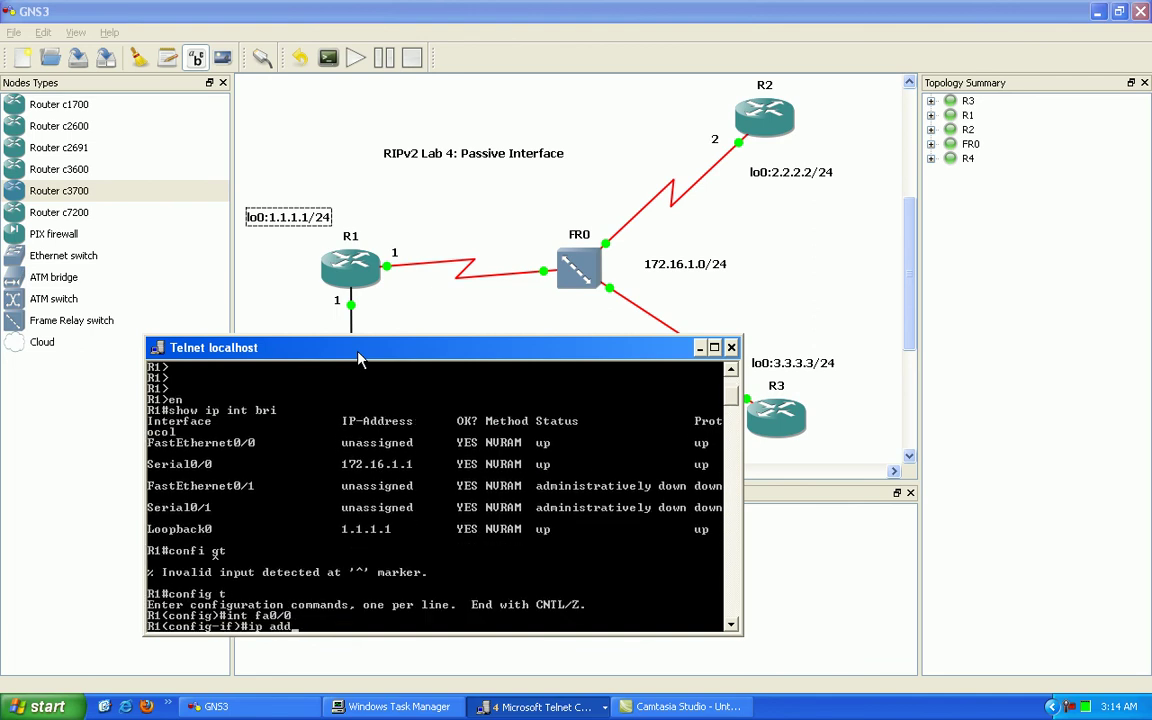
{"action": "key", "text": "Tab"}
{"action": "type", "text": "192.168.1"}
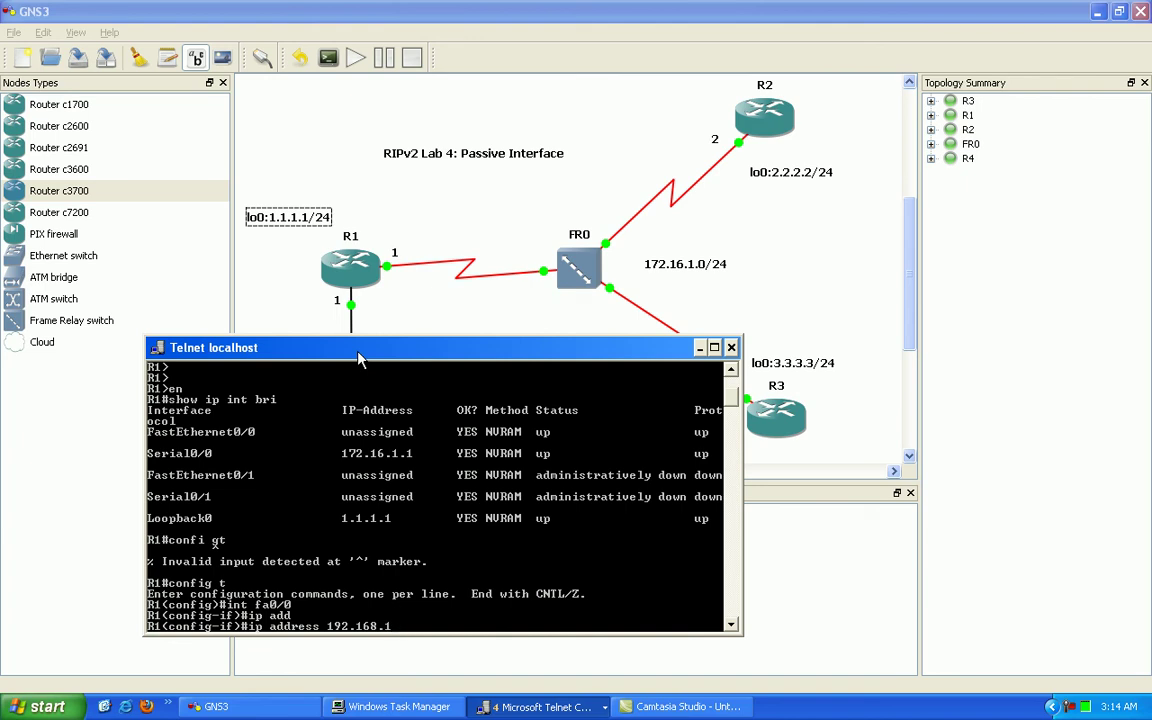
{"action": "type", "text": "4.1 255.255.255.0"}
{"action": "key", "text": "Return"}
Enable R1's FastEthernet0/0 interface with no shut and return to privileged mode.
{"action": "key", "text": "Return"}
{"action": "type", "text": "no shut"}
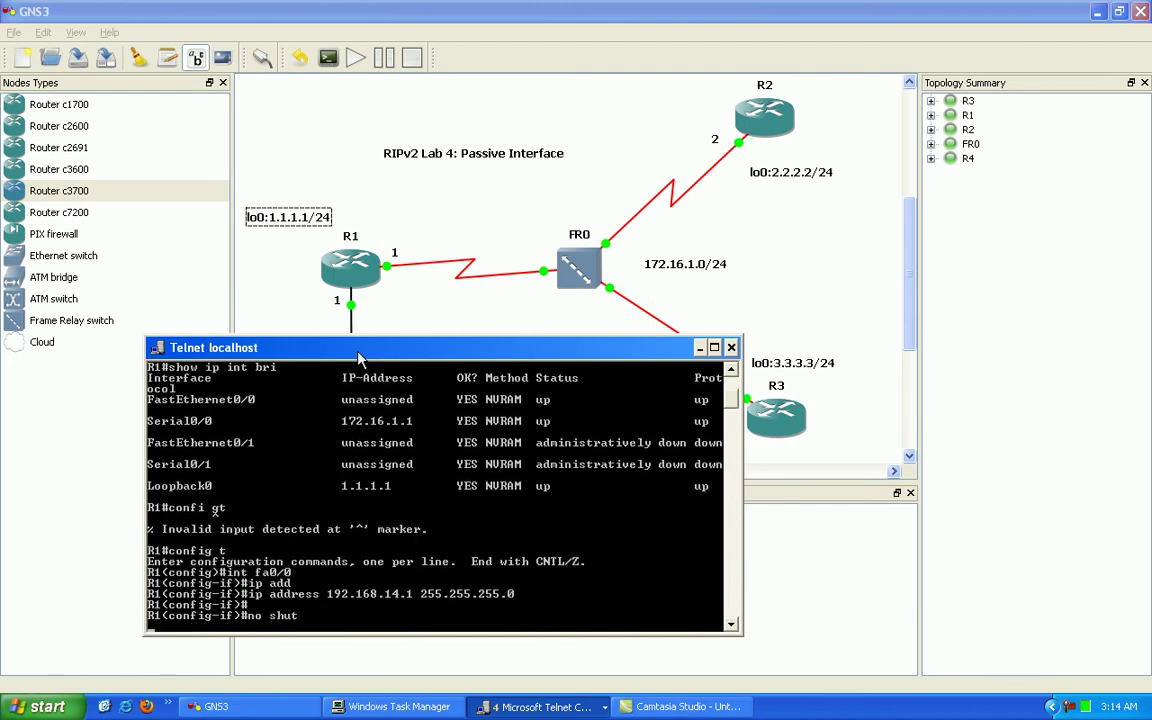
{"action": "key", "text": "Return"}
{"action": "key", "text": "Return"}
{"action": "key", "text": "Return"}
{"action": "type", "text": "end"}
{"action": "key", "text": "Return"}
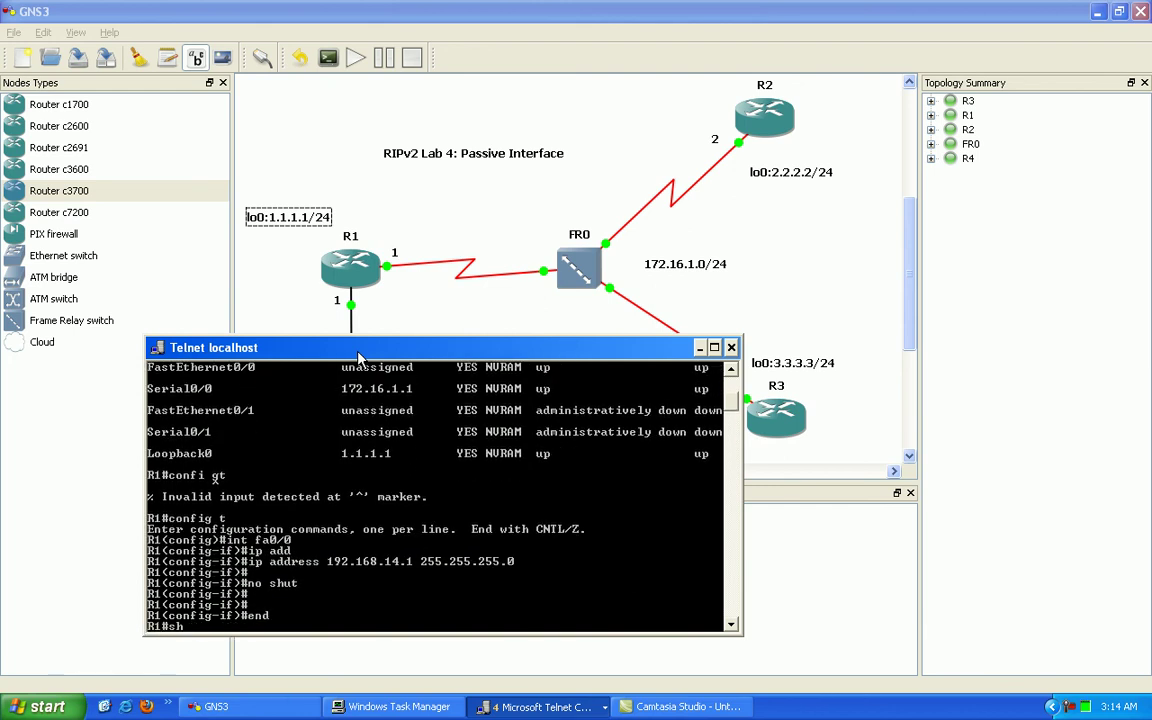
Display R1's routing protocol details with show ip protocols.
{"action": "type", "text": "sho i"}
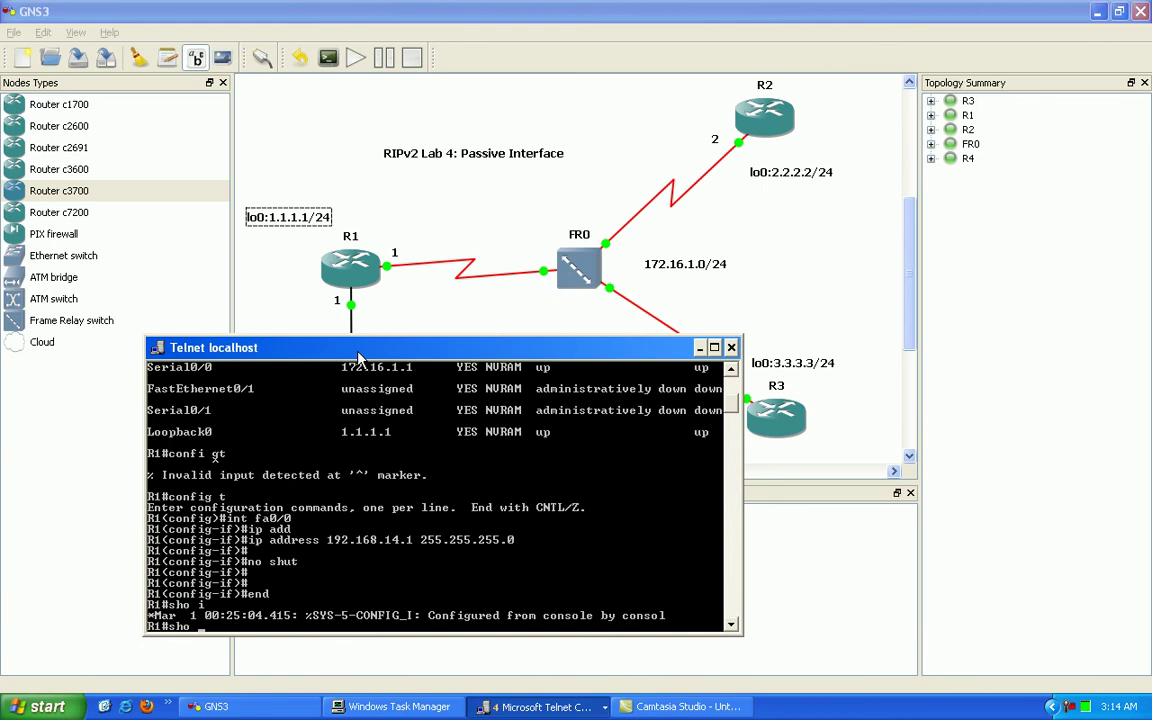
{"action": "key", "text": "BackSpace"}
{"action": "key", "text": "BackSpace"}
{"action": "type", "text": "w ip pro"}
{"action": "key", "text": "Tab"}
{"action": "key", "text": "Return"}
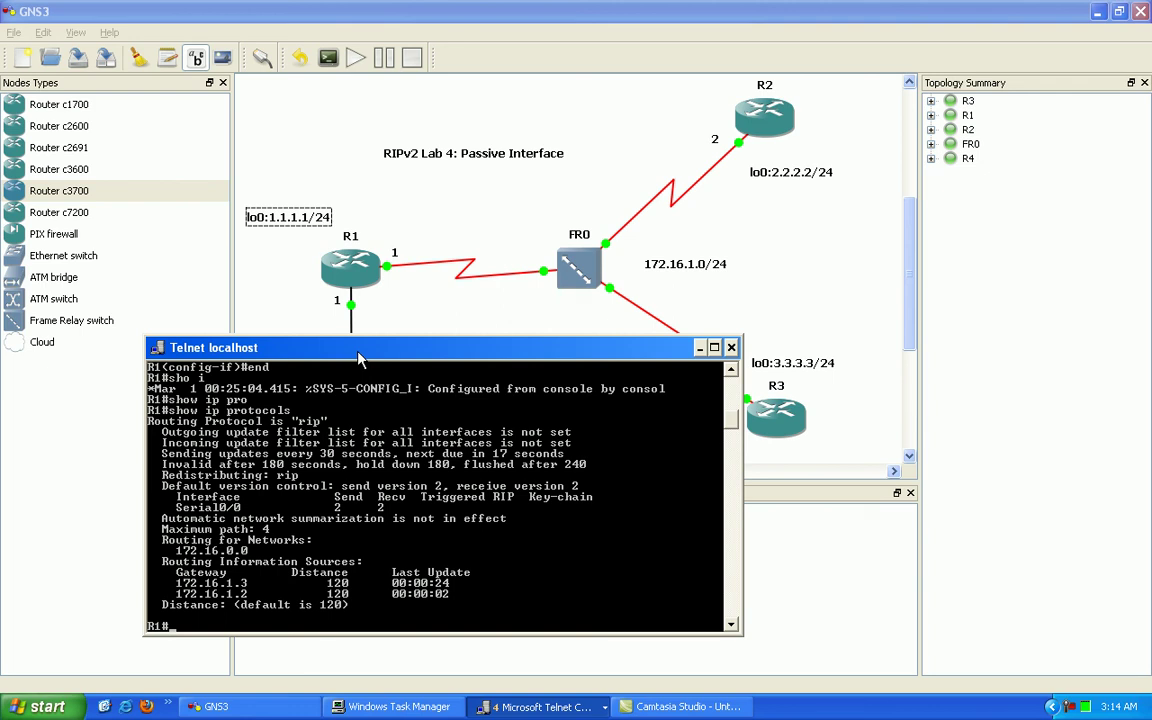
Request R1's running configuration from the RIP section onward, and mark the routing information source gateways in the protocol output.
{"action": "type", "text": "show run | b rip"}
{"action": "key", "text": "Return"}
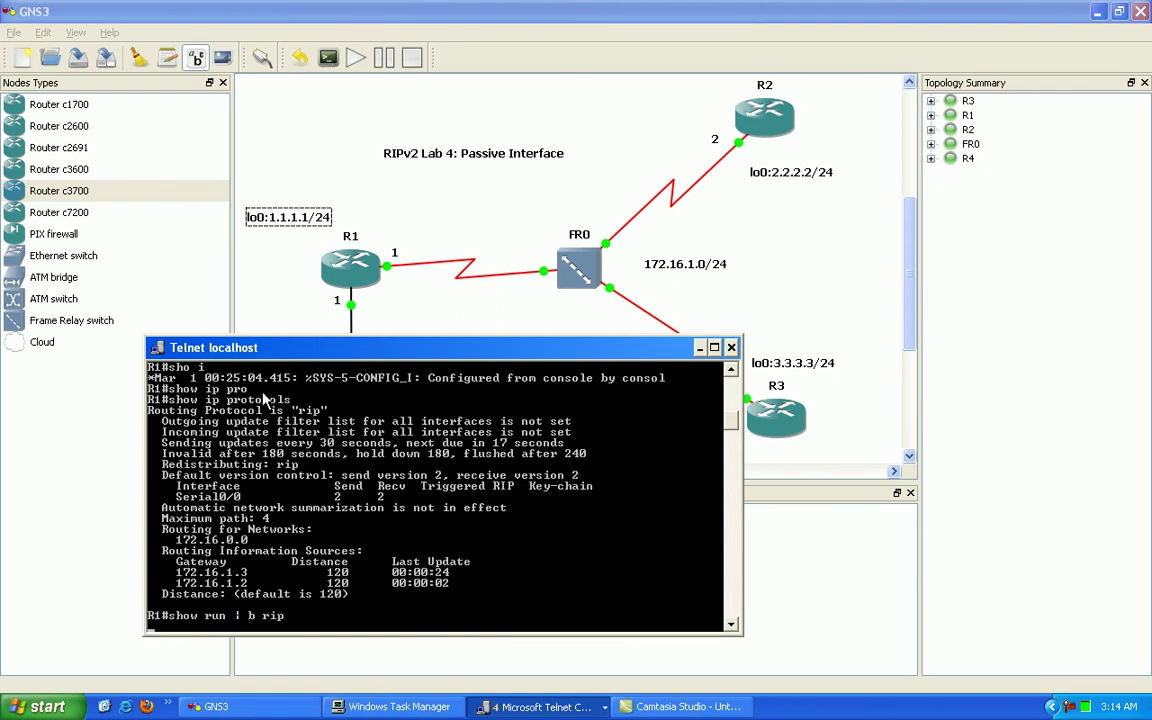
{"action": "right_click", "coordinate": [193, 514]}
{"action": "left_click", "coordinate": [208, 519]}
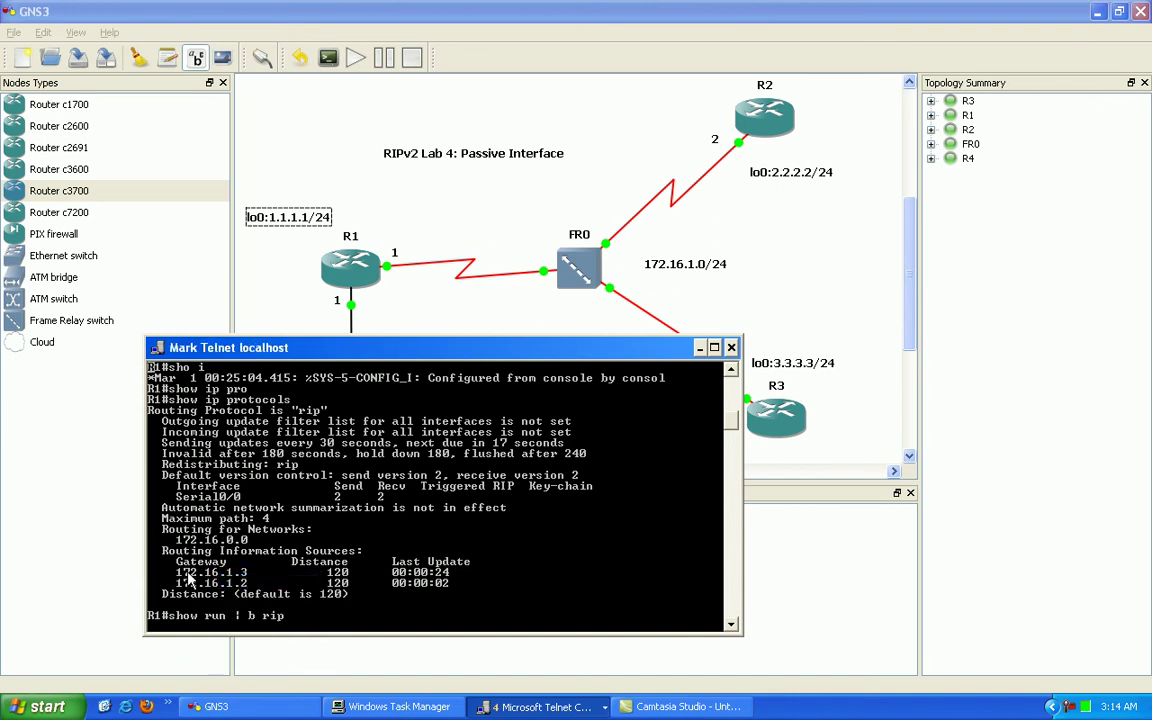
{"action": "left_click_drag", "start_coordinate": [183, 570], "coordinate": [293, 578]}
{"action": "left_click_drag", "start_coordinate": [212, 581], "coordinate": [255, 586]}
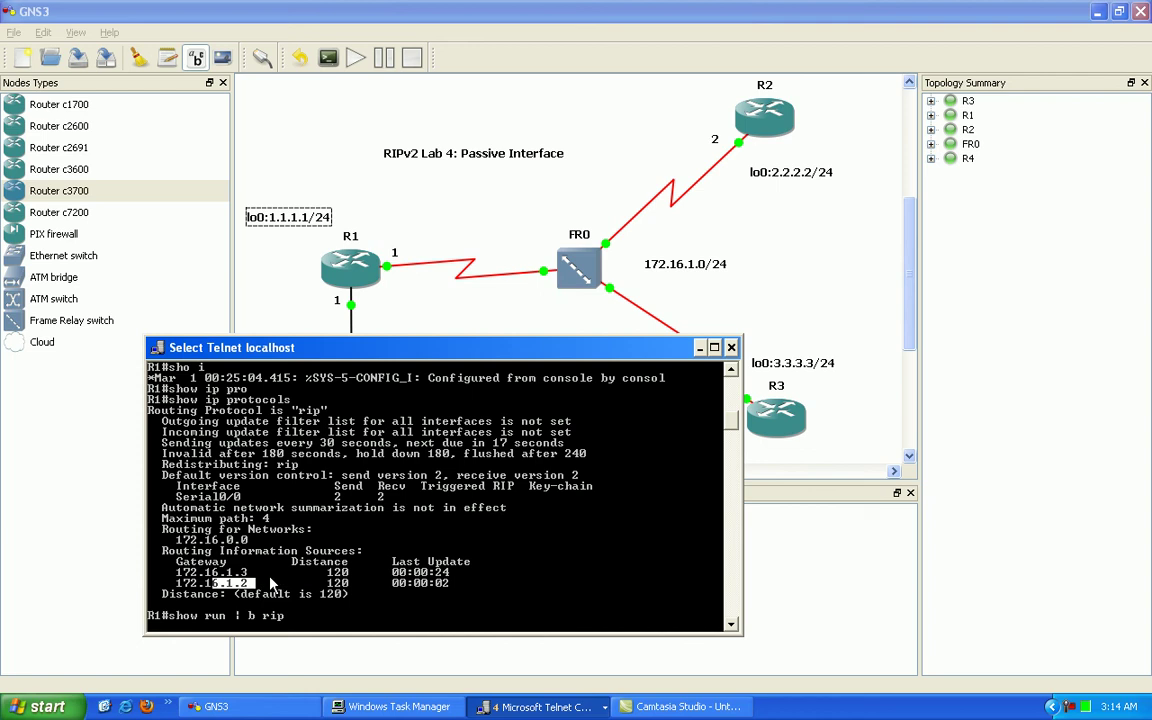
{"action": "key", "text": "Return"}
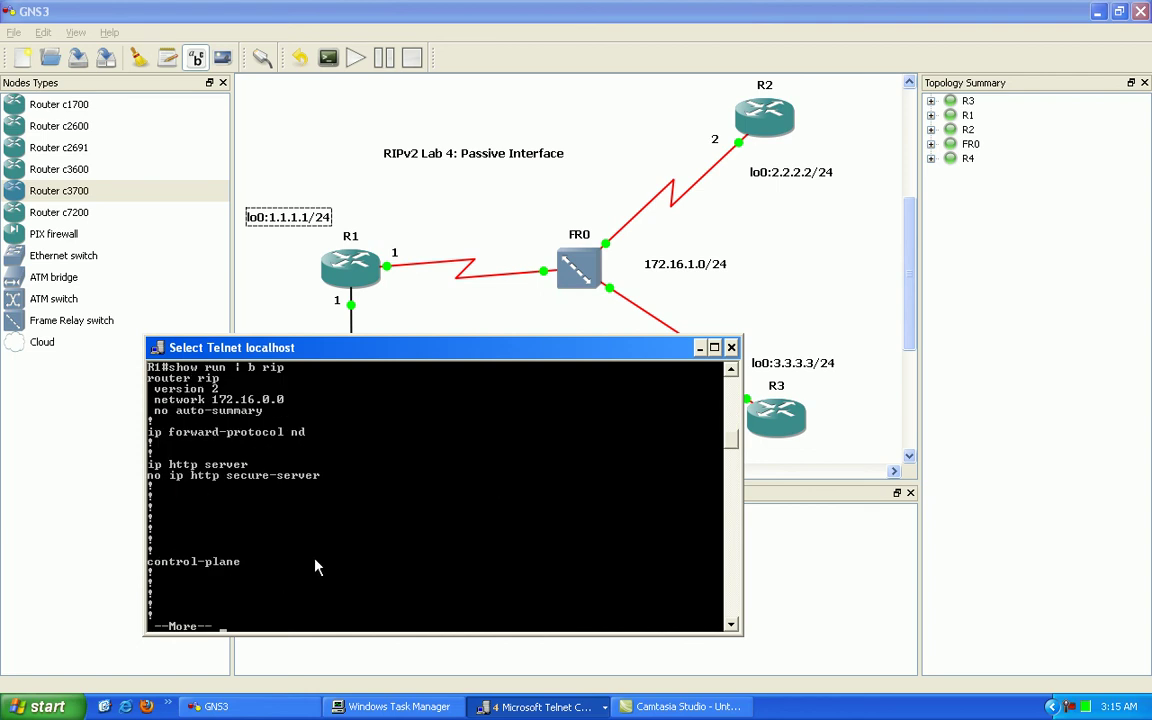
{"action": "key", "text": "q"}
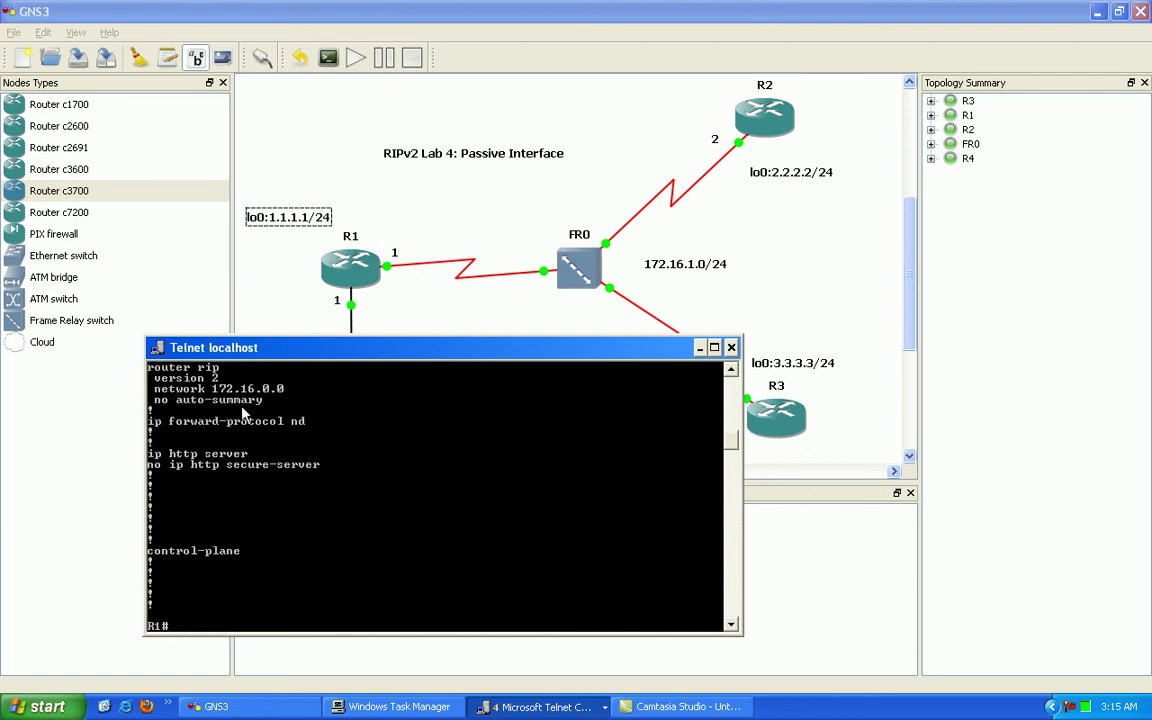
Mark the network statement in R1's RIP configuration, and display the brief IP interface summary again.
{"action": "scroll", "coordinate": [215, 365], "scroll_direction": "up", "scroll_amount": 1}
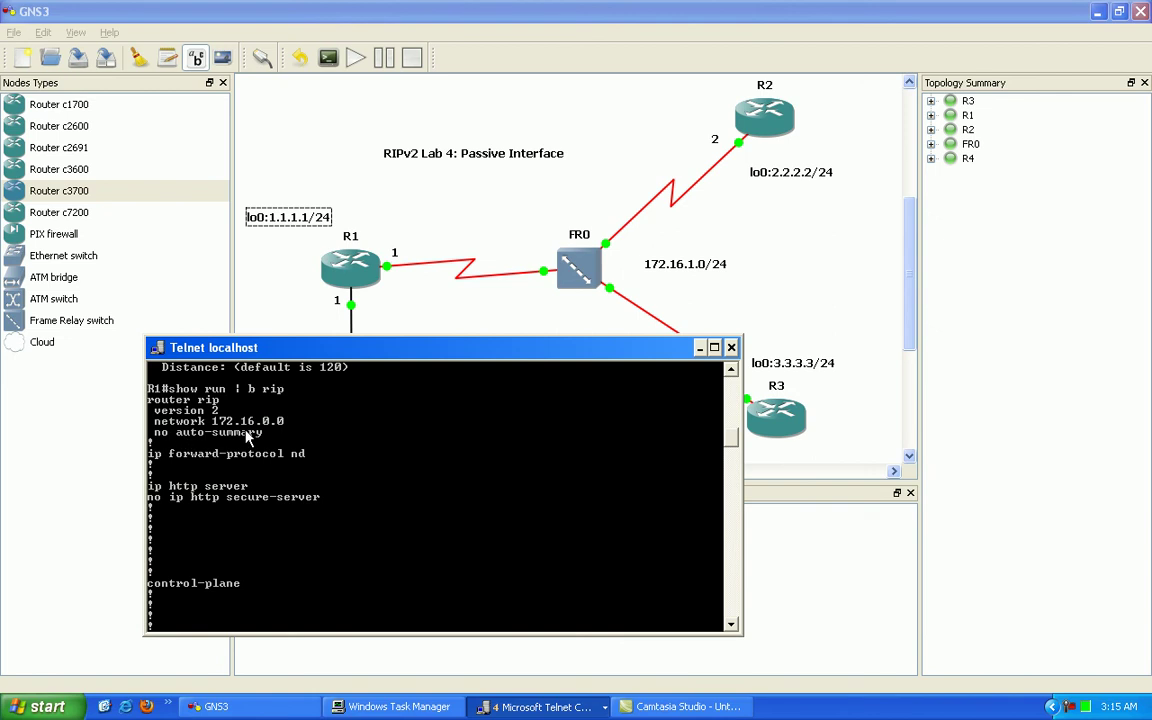
{"action": "right_click", "coordinate": [228, 427]}
{"action": "left_click", "coordinate": [245, 435]}
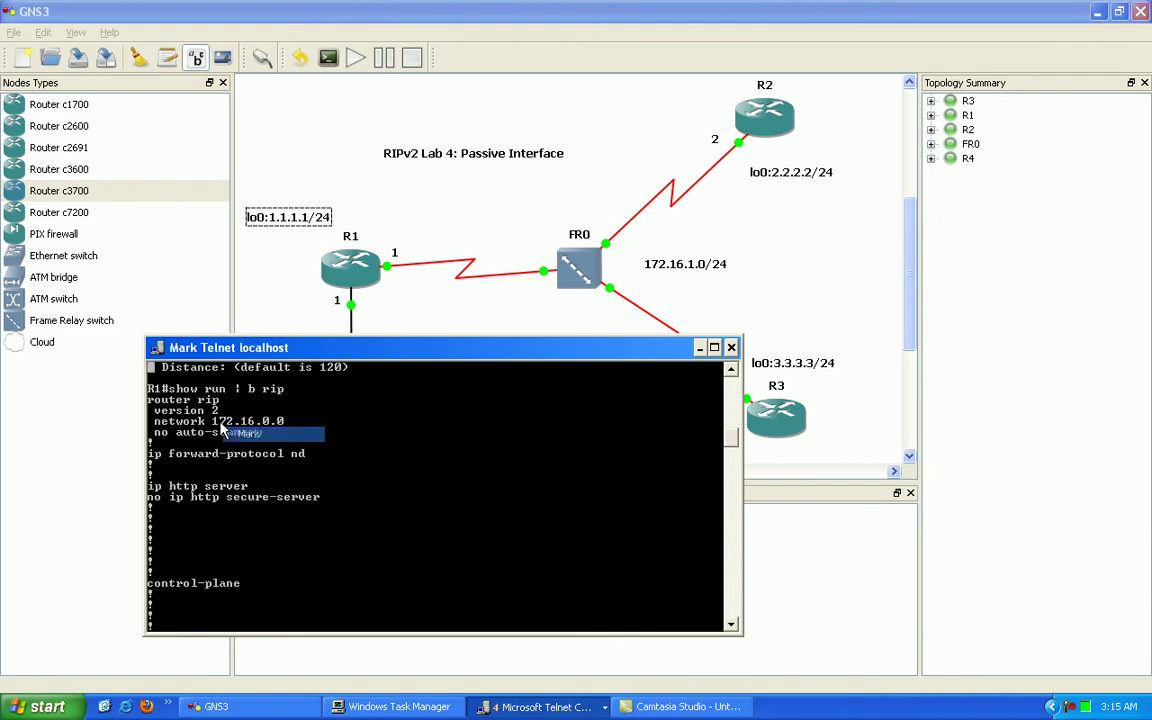
{"action": "left_click_drag", "start_coordinate": [198, 421], "coordinate": [297, 427]}
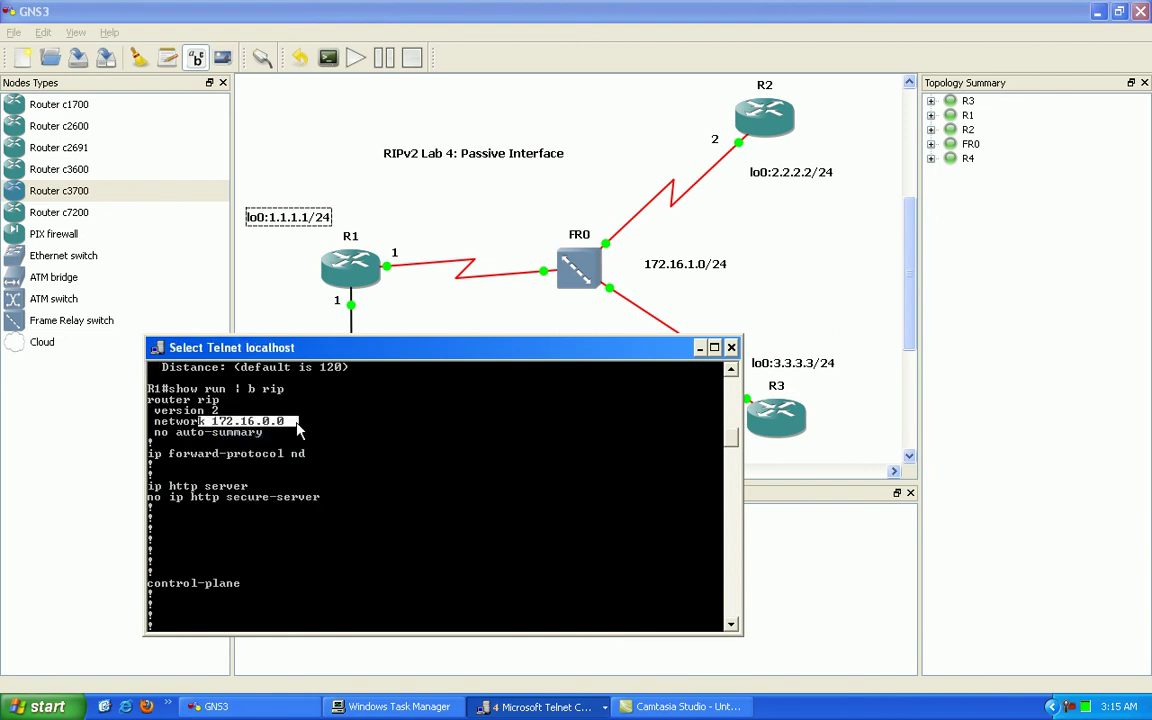
{"action": "key", "text": "Return"}
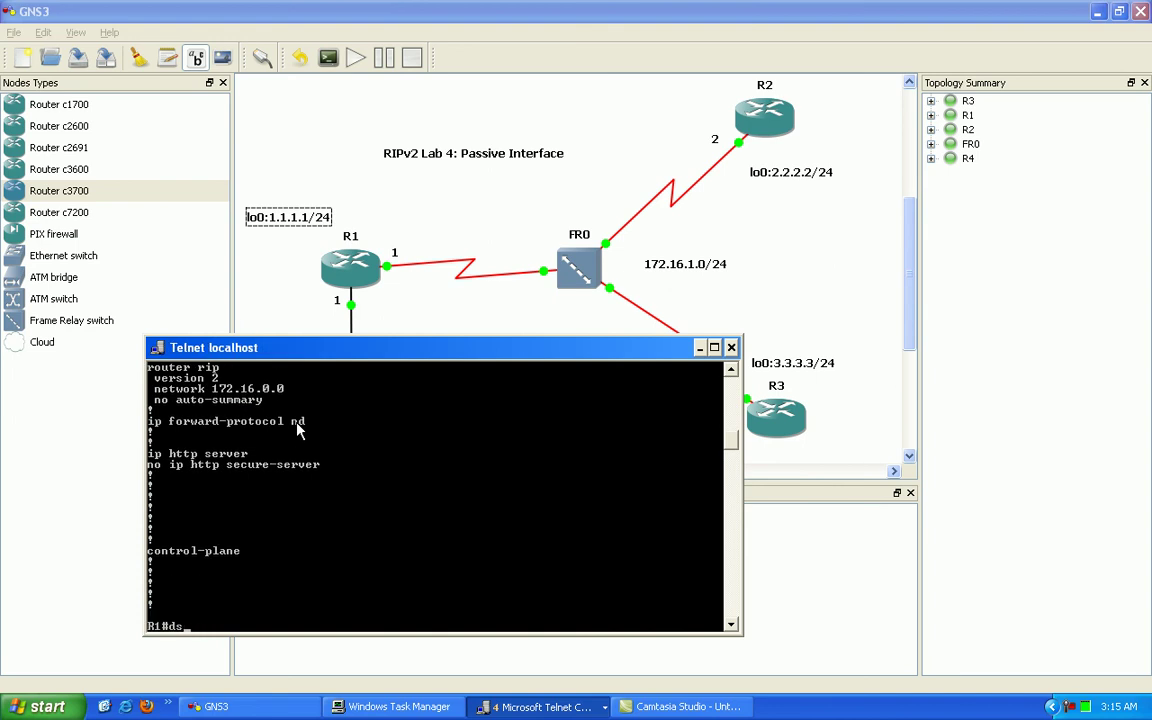
{"action": "type", "text": "show ip int bri"}
{"action": "key", "text": "Return"}
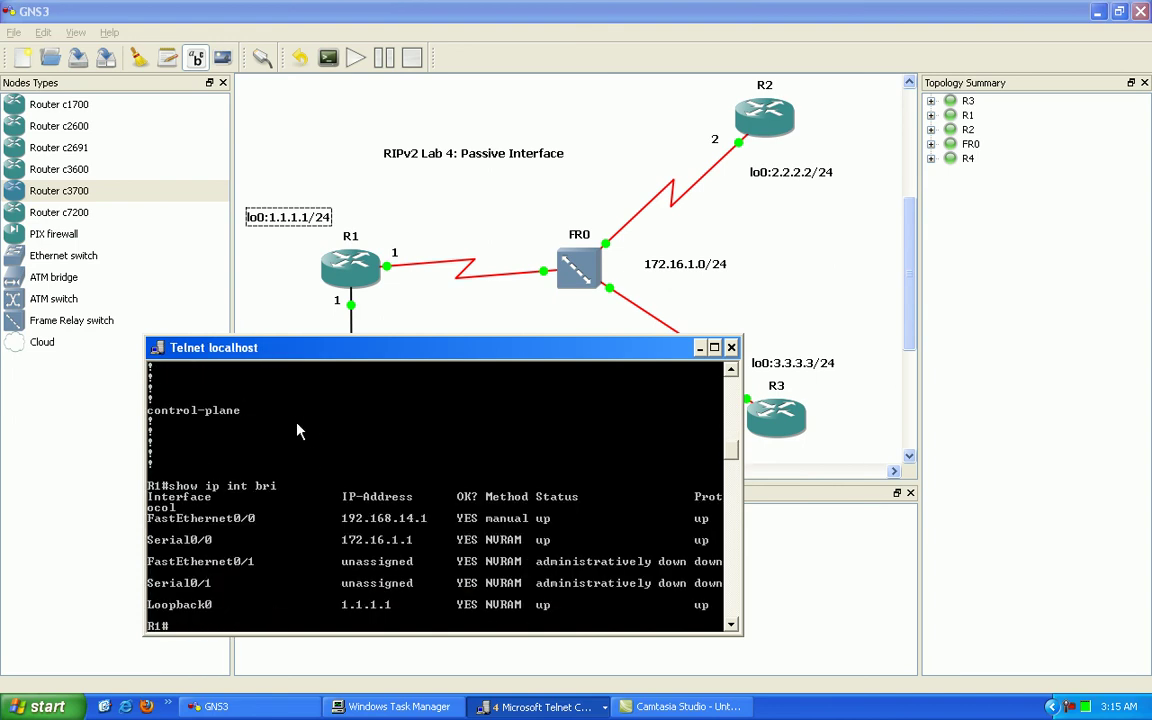
Enter global configuration mode on R1.
{"action": "type", "text": "config t"}
{"action": "key", "text": "Return"}
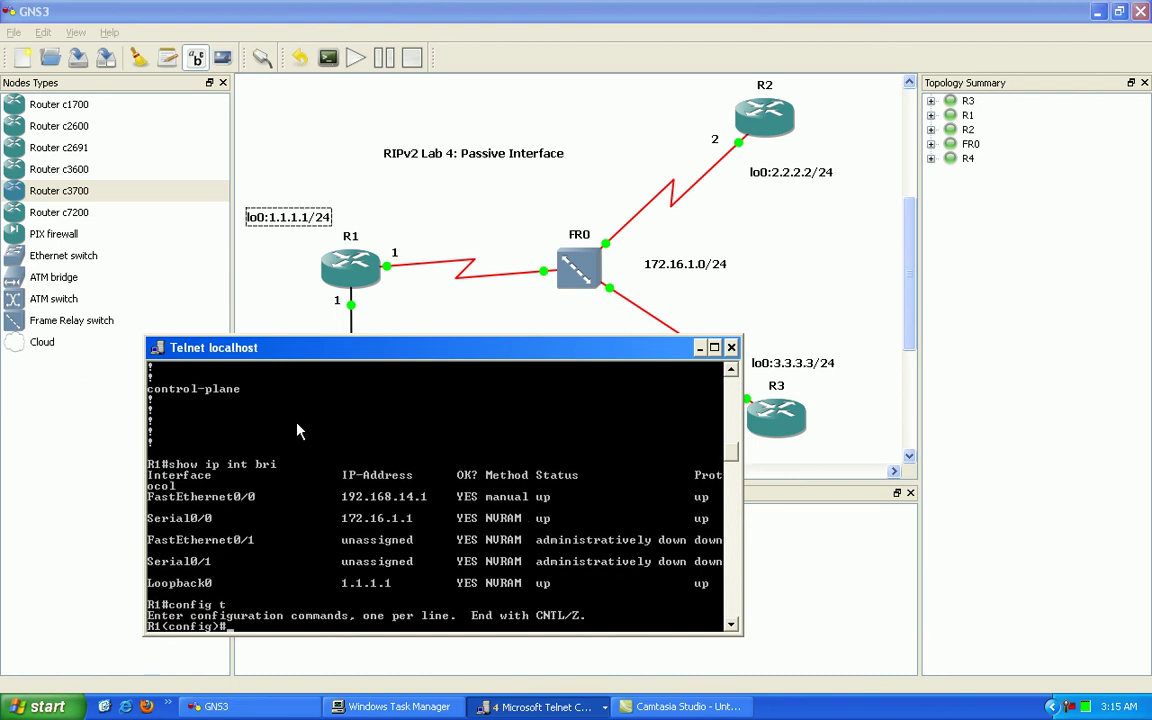